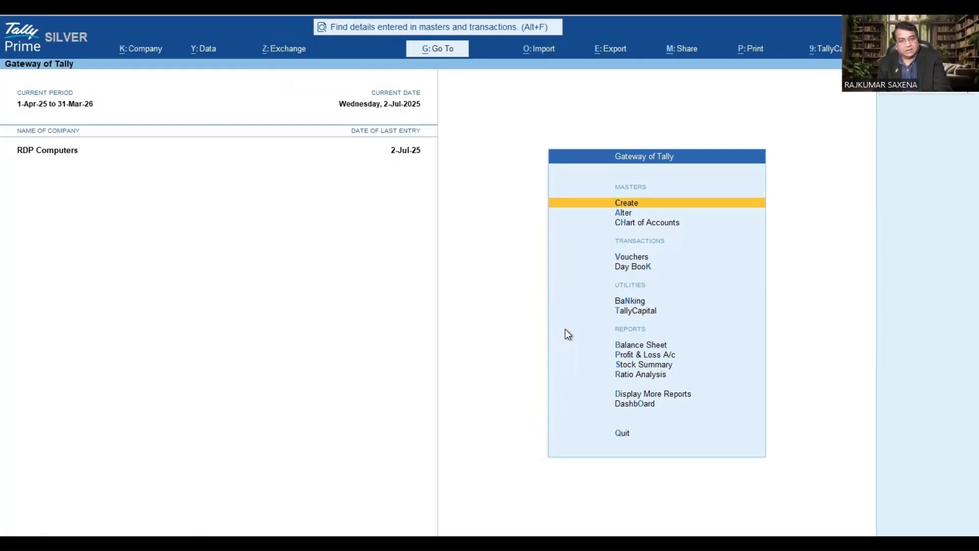
Open the company features of RDP Computers and enable the discount column in invoices.
{"action": "key", "text": "F11"}
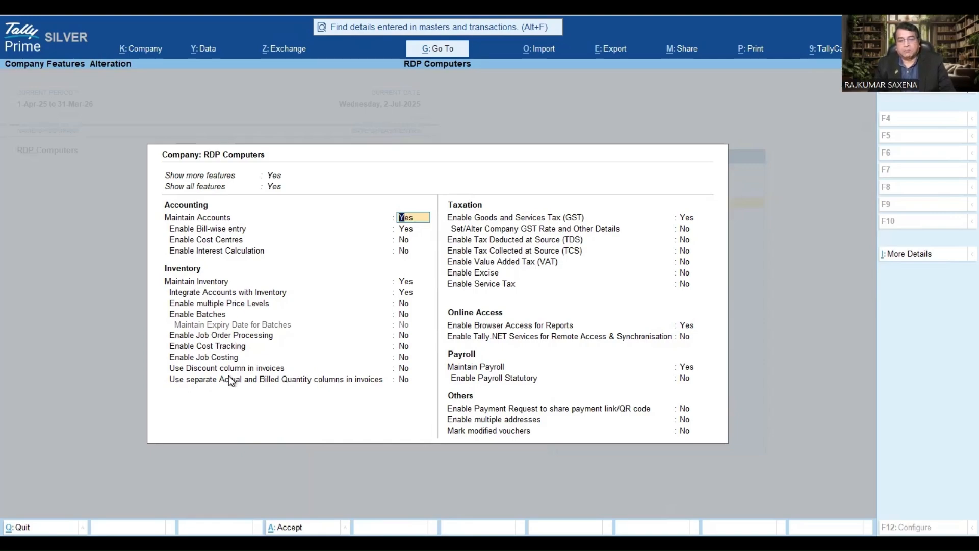
{"action": "left_click", "coordinate": [403, 366]}
{"action": "type", "text": "Y"}
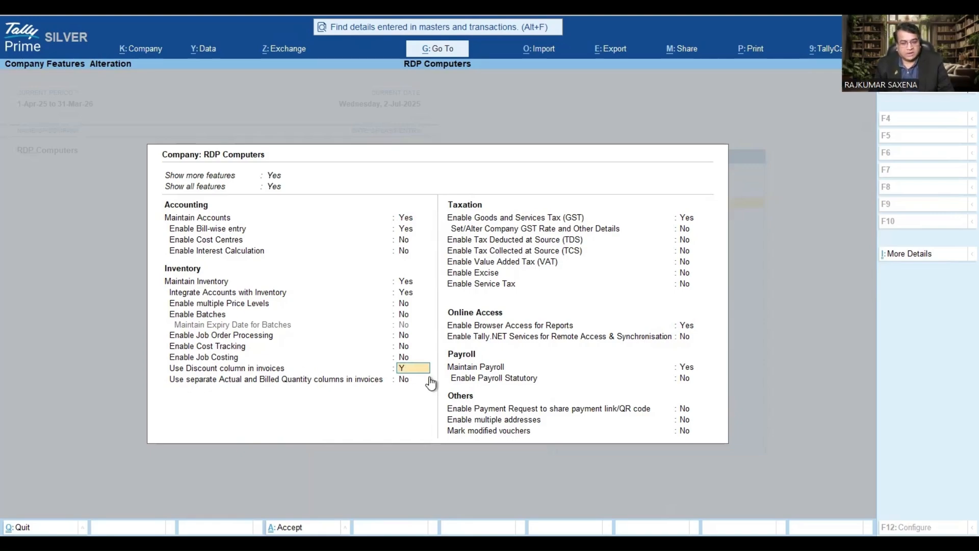
{"action": "key", "text": "Return"}
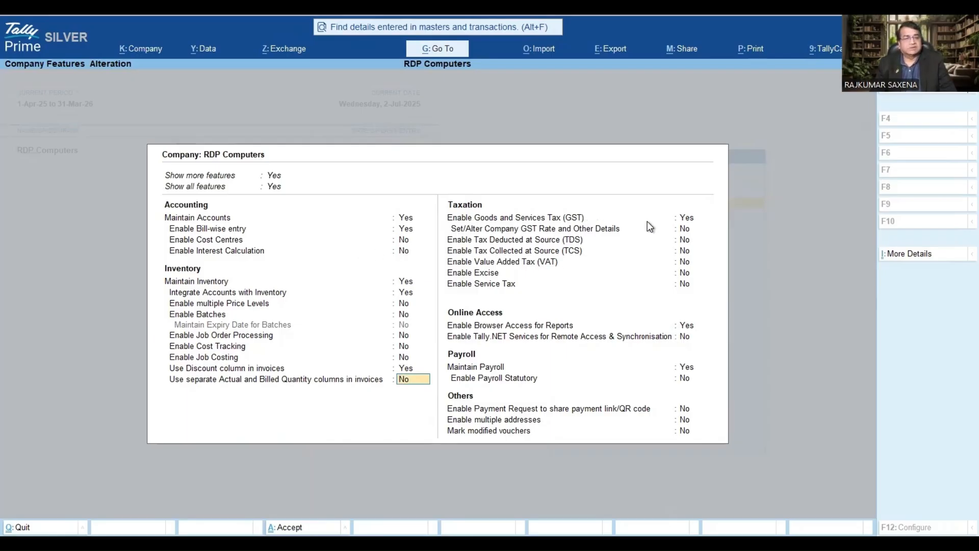
Enable Tax Deducted at Source (TDS) and Tax Collected at Source (TCS) in the company's taxation features.
{"action": "left_click", "coordinate": [691, 220]}
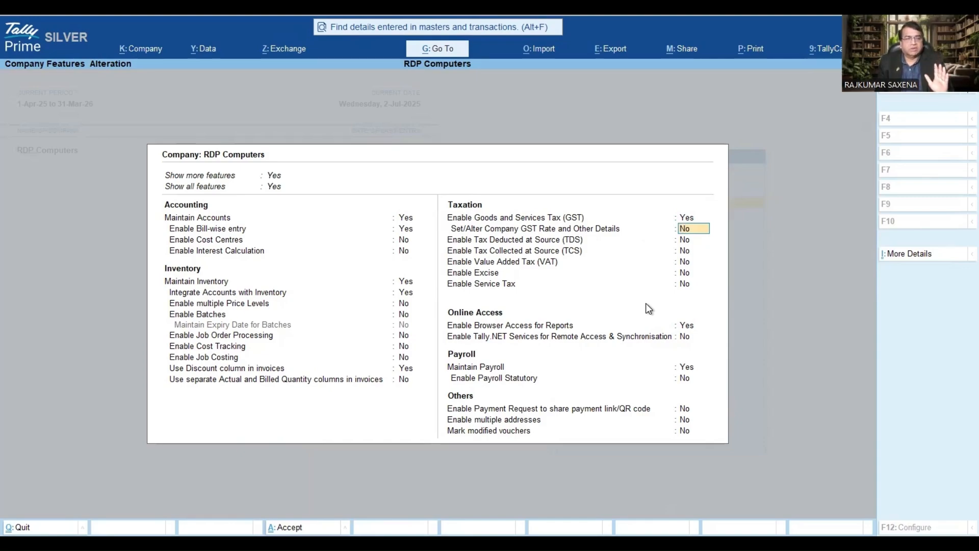
{"action": "key", "text": "Return"}
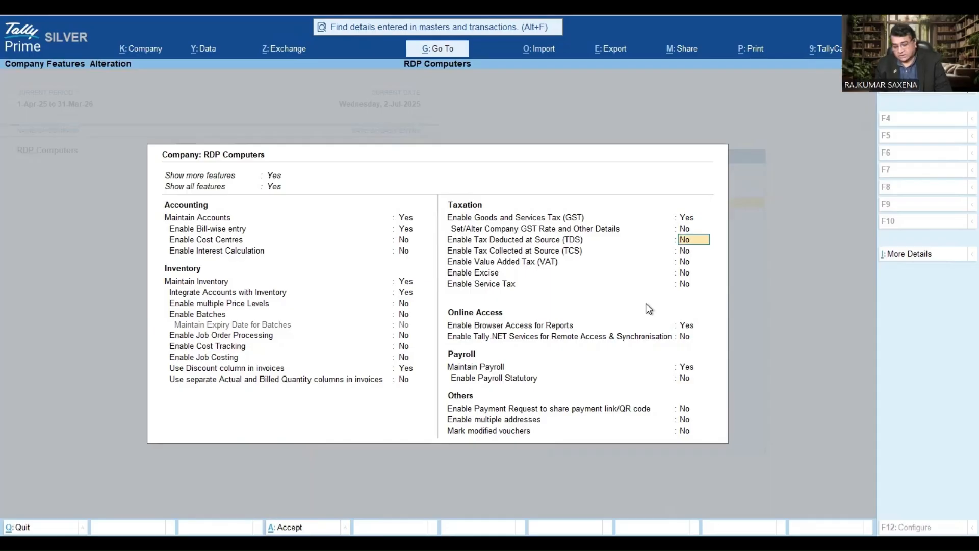
{"action": "key", "text": "y"}
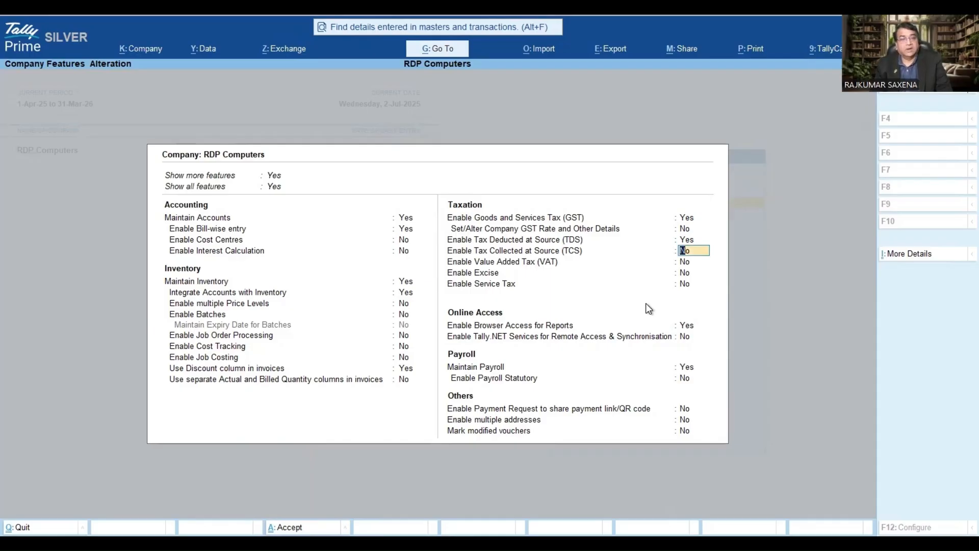
{"action": "type", "text": "Y"}
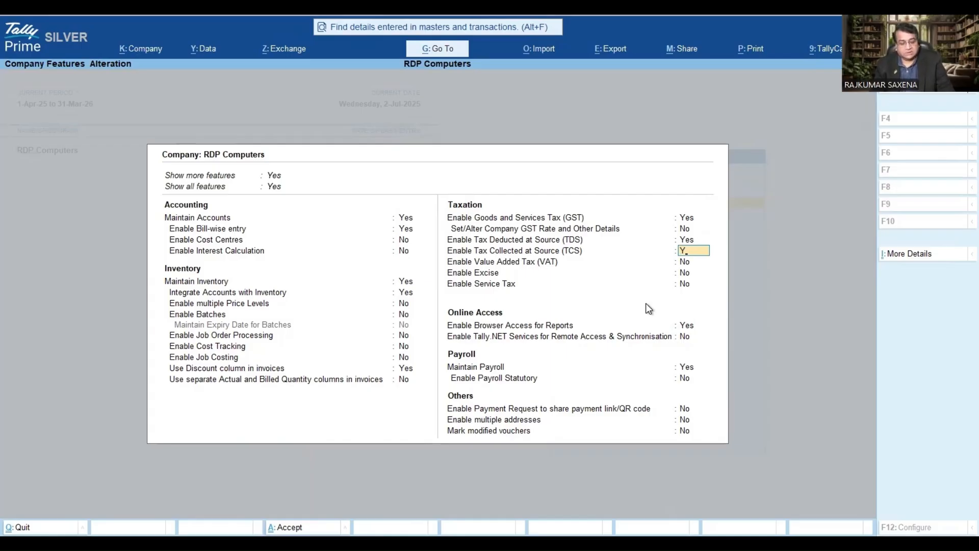
{"action": "key", "text": "Return"}
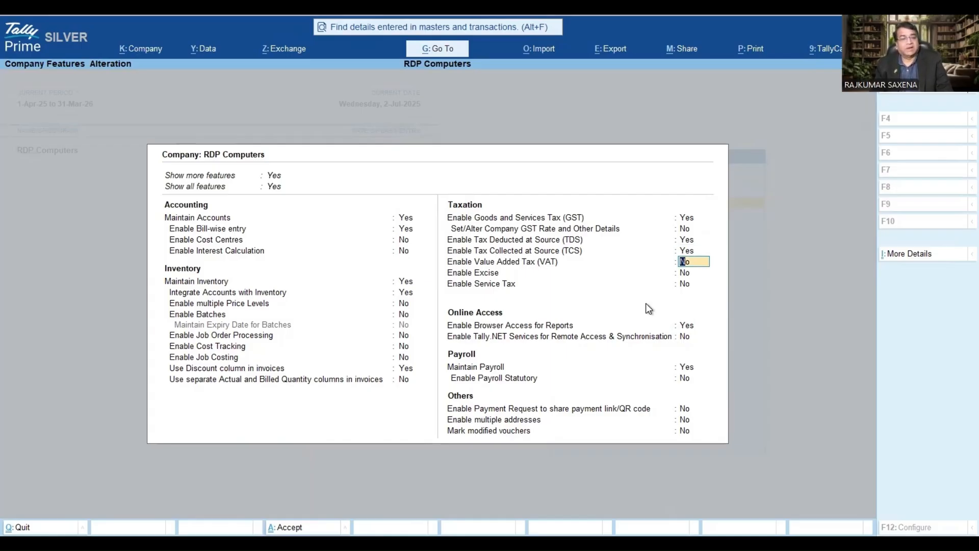
Enable Payroll Statutory while leaving VAT, Excise and Service Tax off, and quit the payroll statutory details without filling them in.
{"action": "key", "text": "Return"}
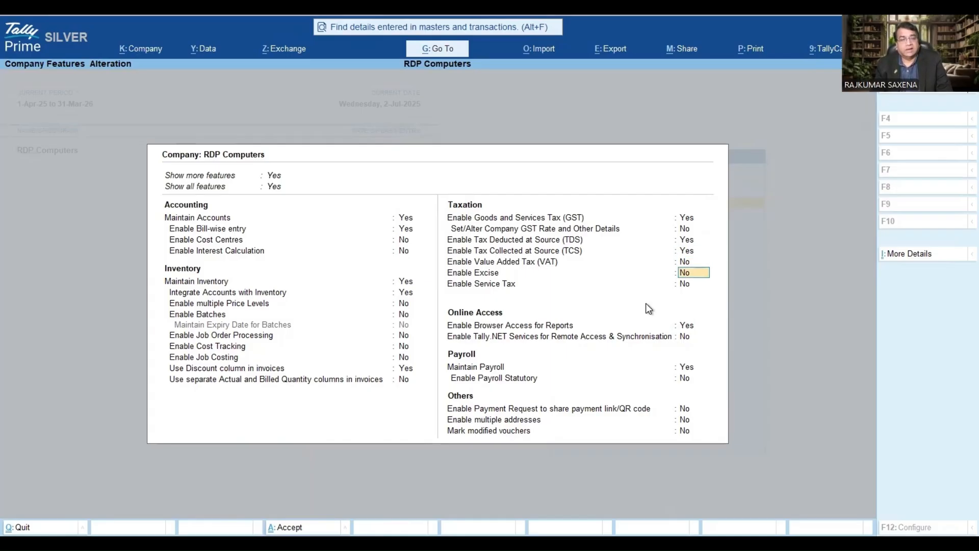
{"action": "key", "text": "Return"}
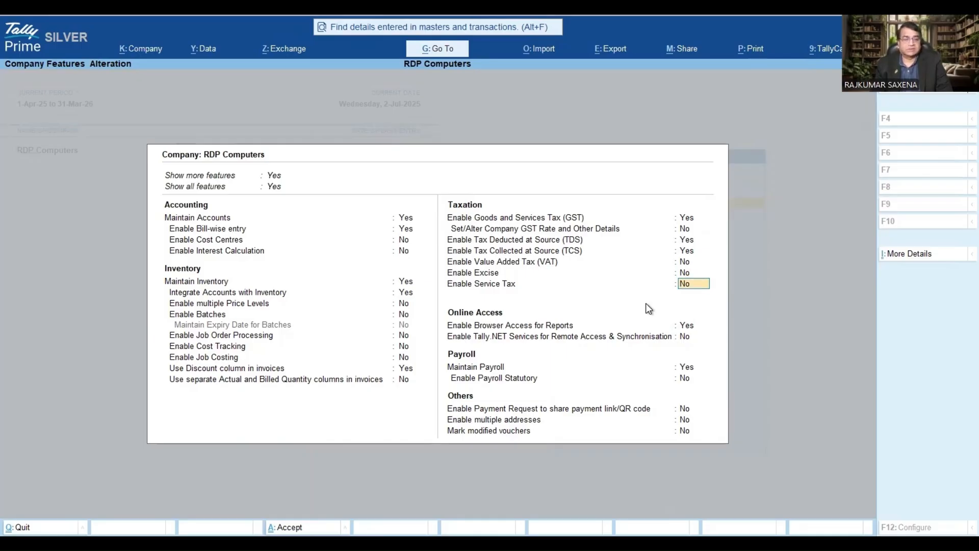
{"action": "key", "text": "Return"}
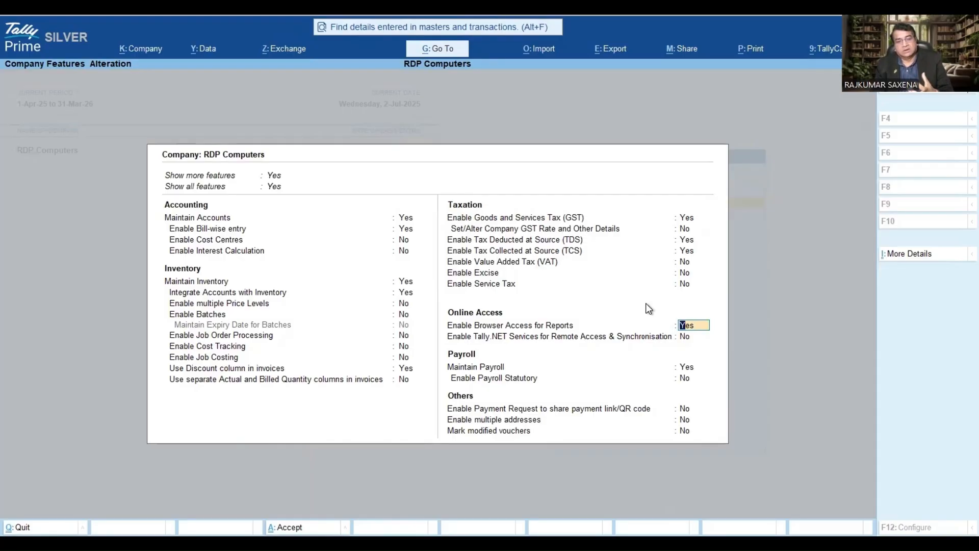
{"action": "key", "text": "Return"}
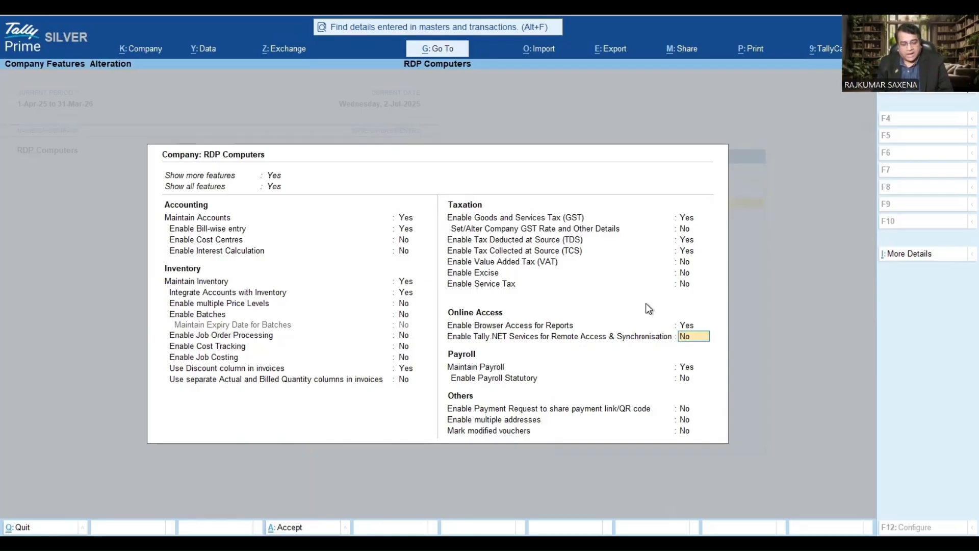
{"action": "key", "text": "Return"}
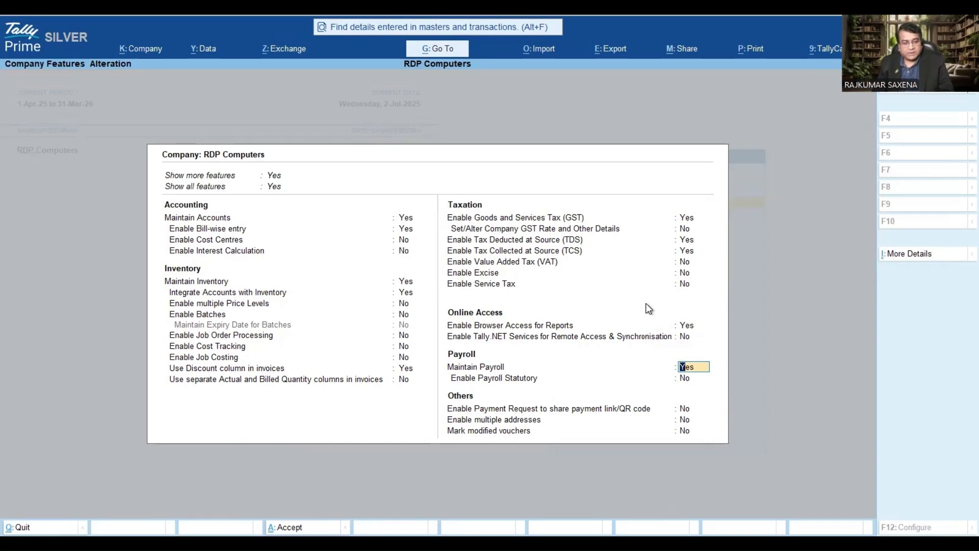
{"action": "key", "text": "Return"}
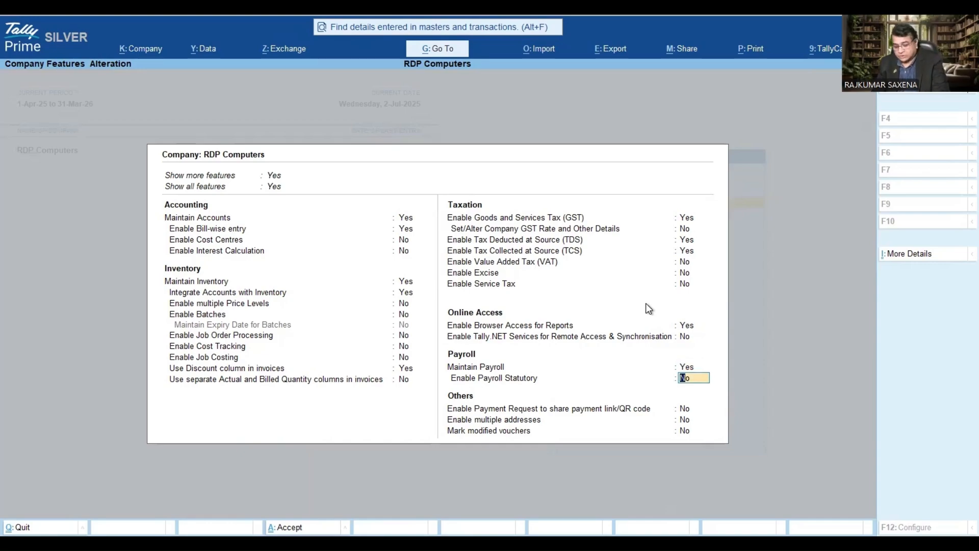
{"action": "type", "text": "y"}
{"action": "key", "text": "Return"}
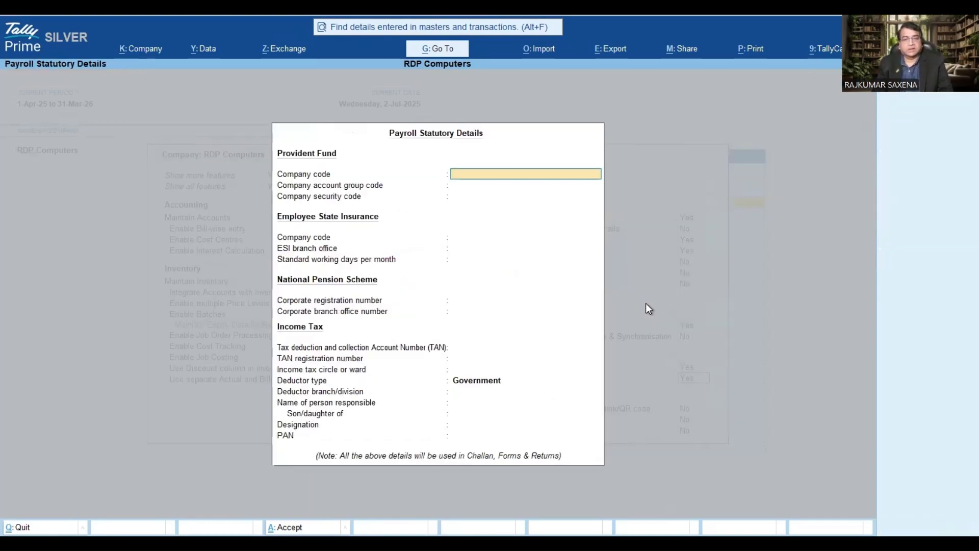
{"action": "key", "text": "Escape"}
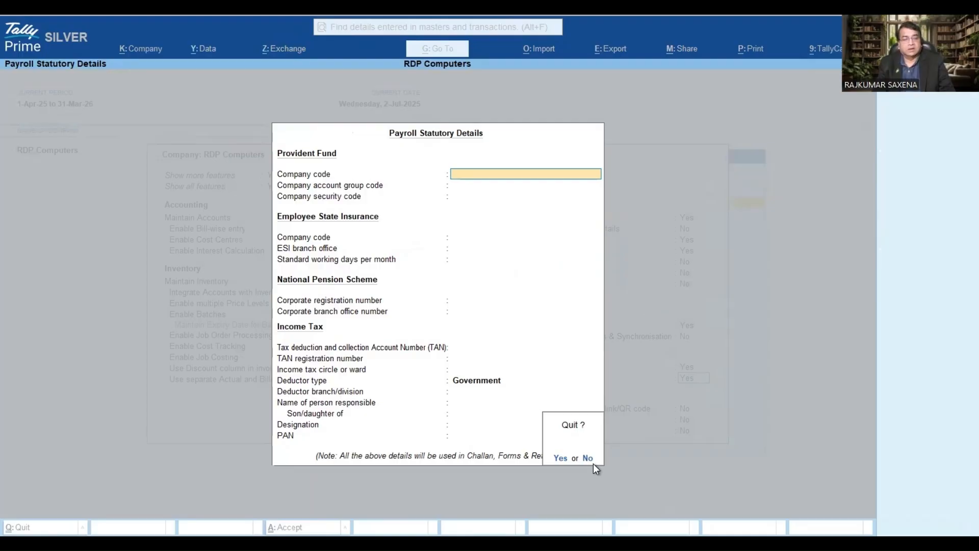
{"action": "key", "text": "Escape"}
{"action": "key", "text": "Escape"}
{"action": "left_click", "coordinate": [561, 457]}
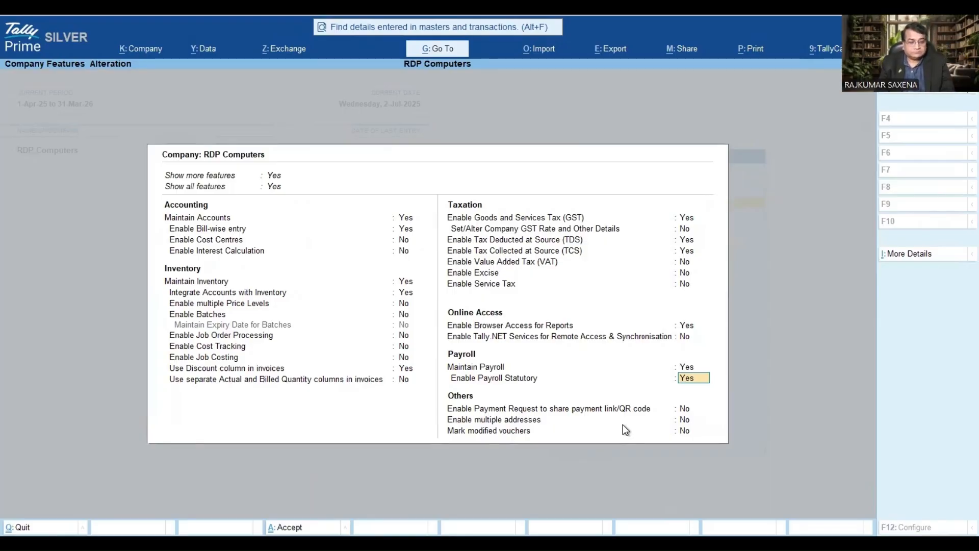
Enable payment requests for sharing a payment link/QR code, and enable multiple addresses.
{"action": "key", "text": "Return"}
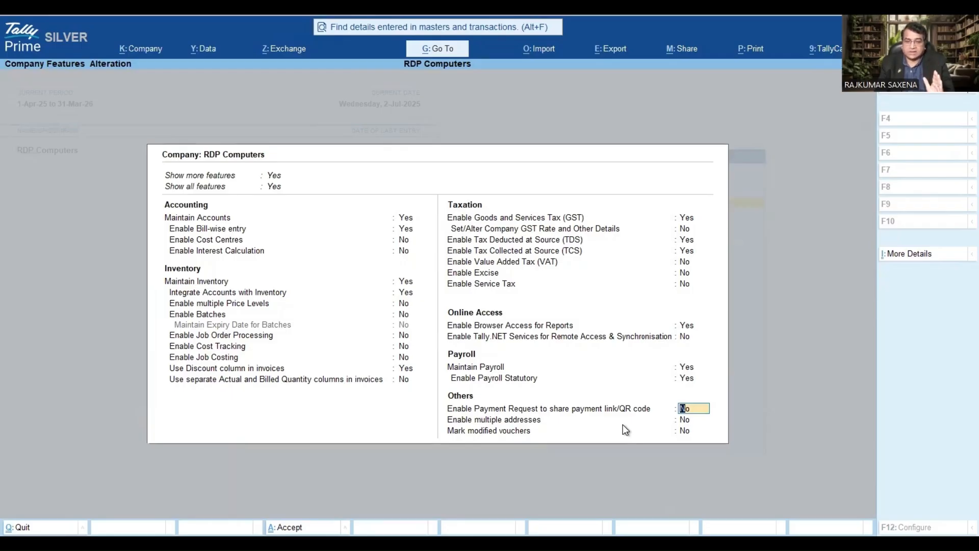
{"action": "type", "text": "y"}
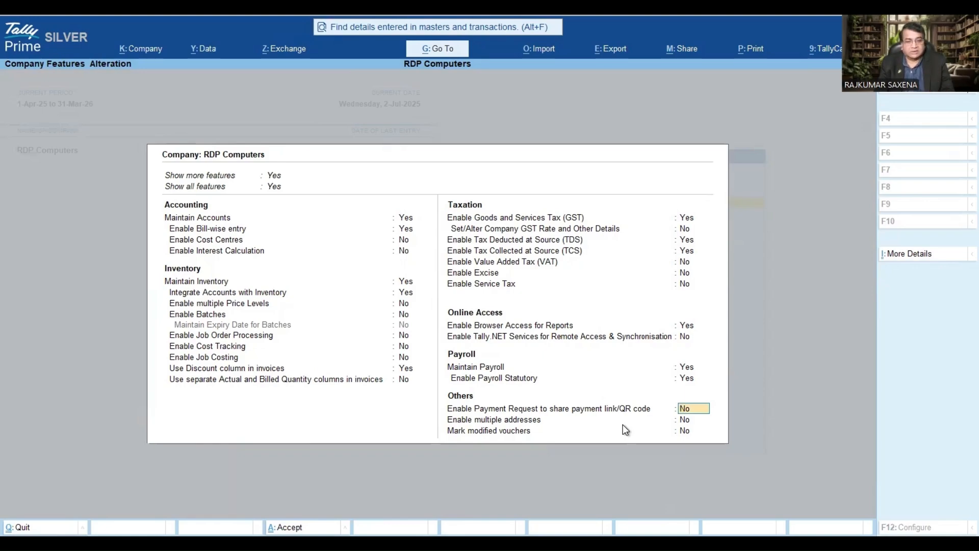
{"action": "key", "text": "Return"}
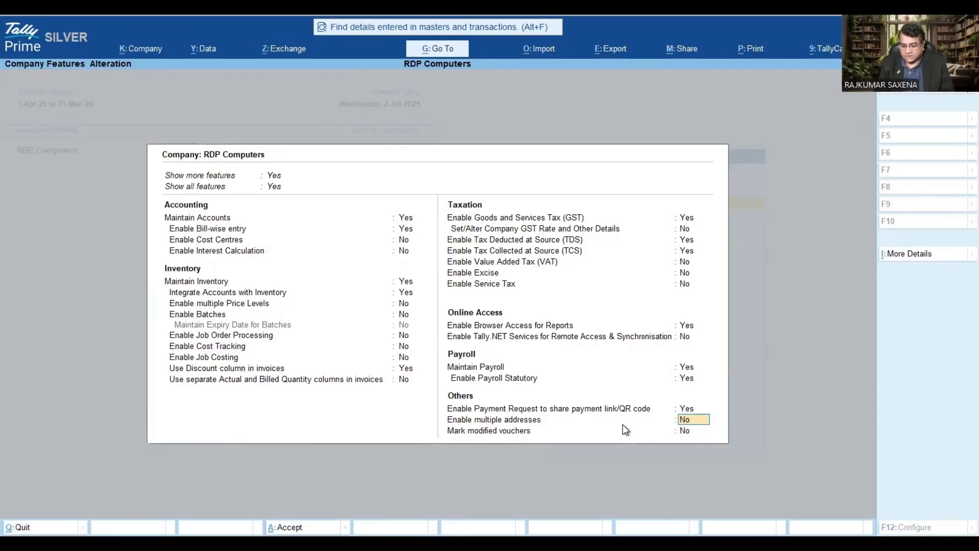
{"action": "key", "text": "y"}
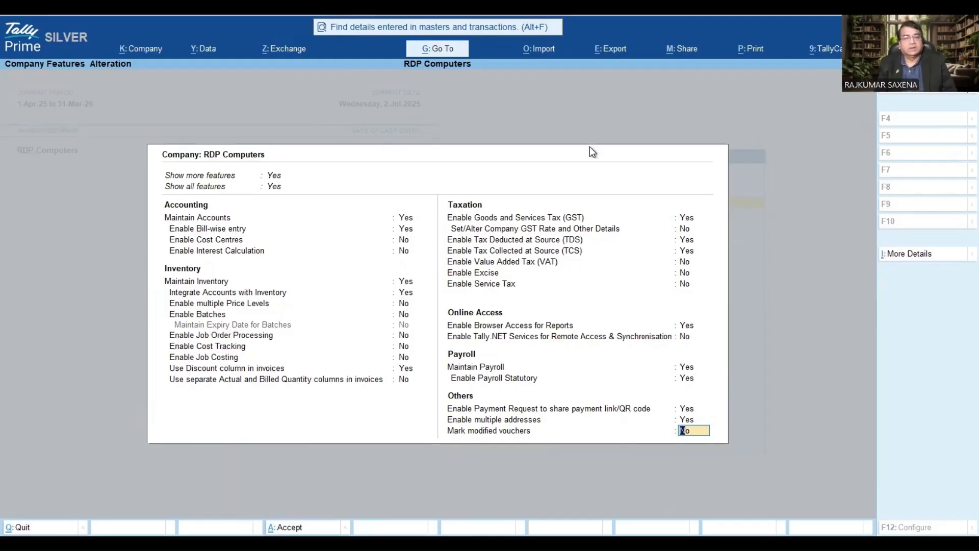
Open the company's GST registration details and set the mode of filing to EVC.
{"action": "left_click", "coordinate": [689, 218]}
{"action": "key", "text": "Return"}
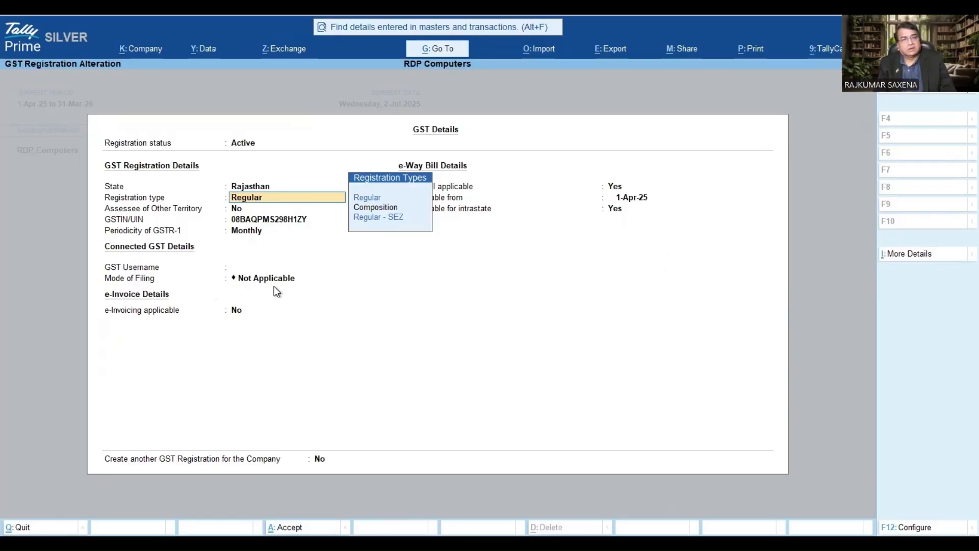
{"action": "left_click", "coordinate": [249, 278]}
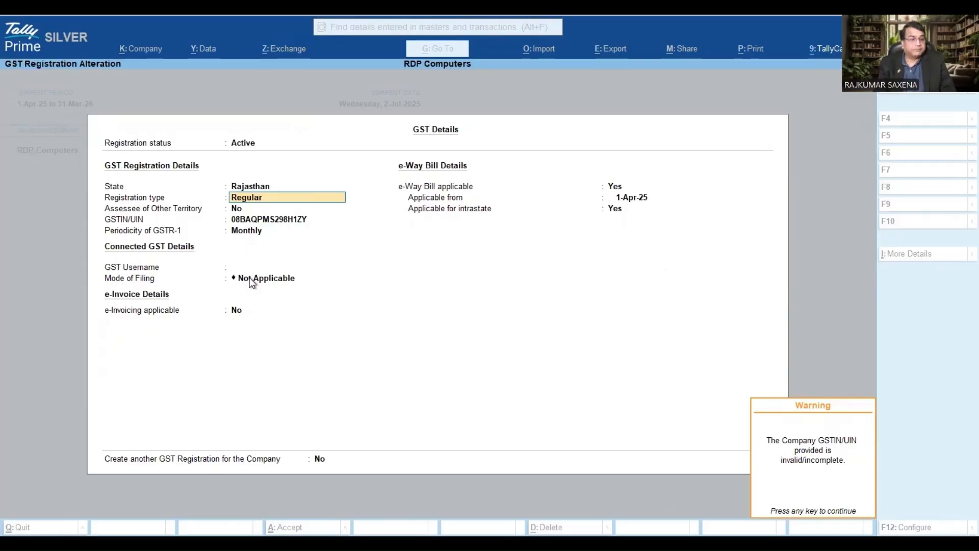
{"action": "left_click", "coordinate": [249, 277]}
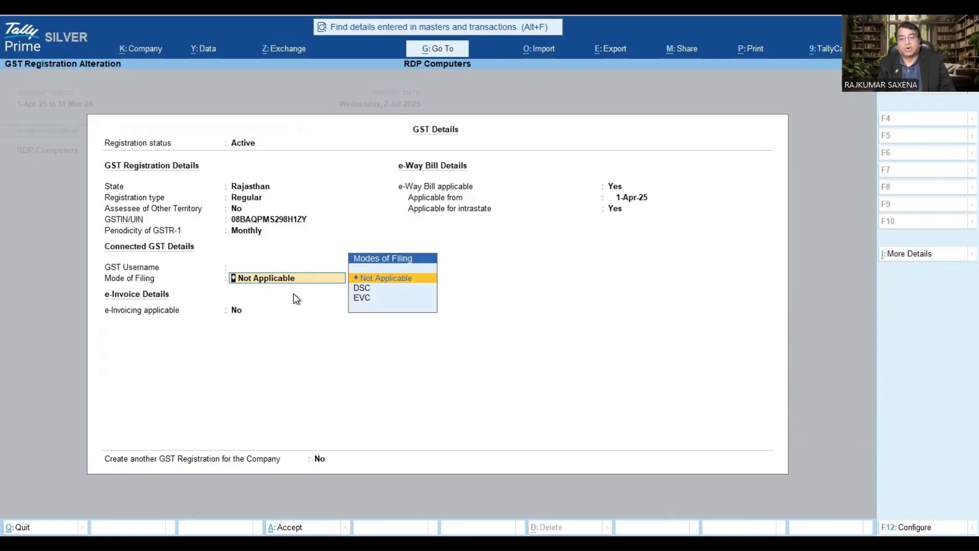
{"action": "key", "text": "Down"}
{"action": "key", "text": "Down"}
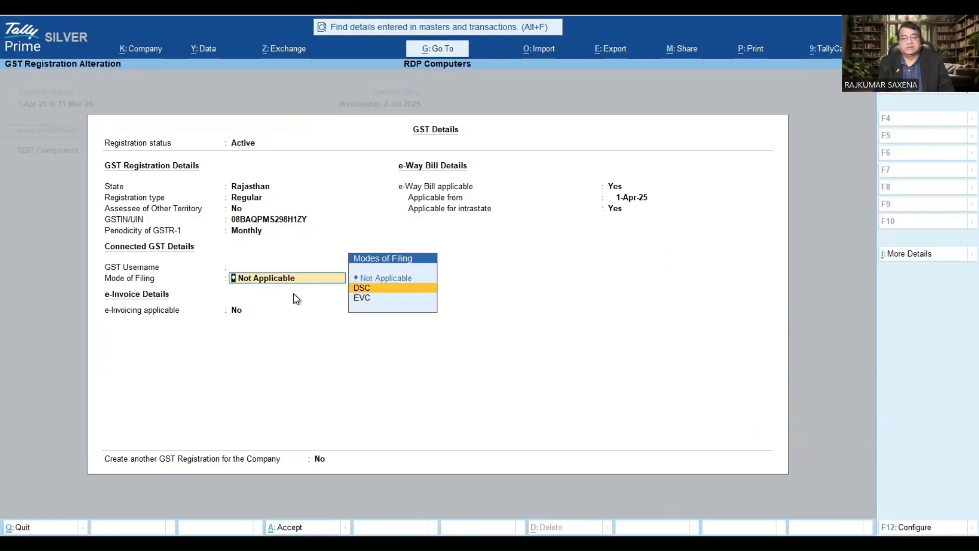
{"action": "key", "text": "Return"}
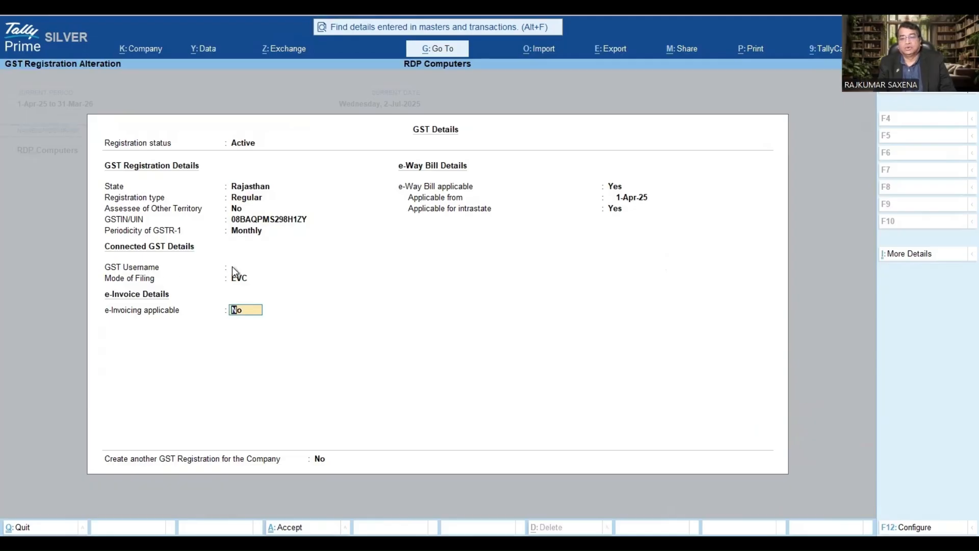
Accept the GST details with a blank GST username, e-Invoicing set to No and no additional GST registration.
{"action": "left_click", "coordinate": [255, 268]}
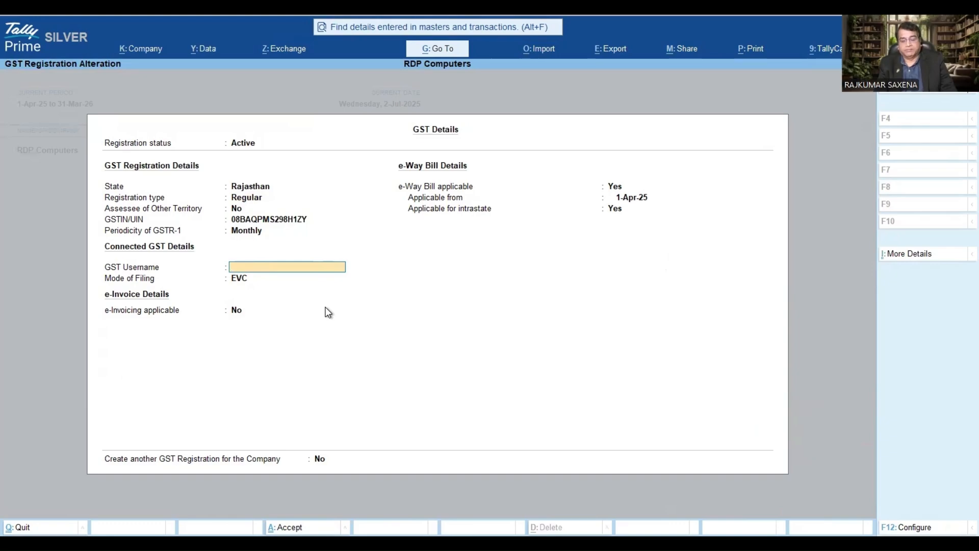
{"action": "key", "text": "Return"}
{"action": "key", "text": "Return"}
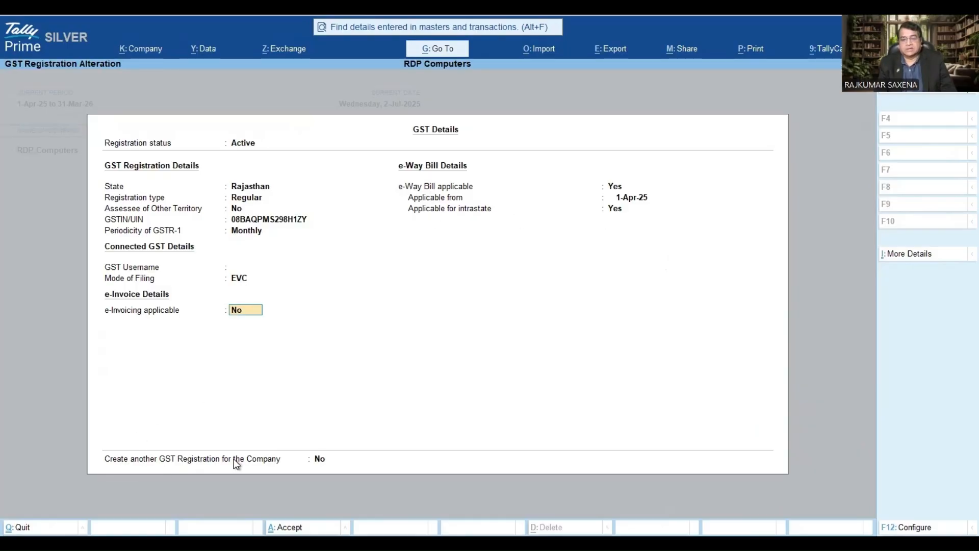
{"action": "key", "text": "Return"}
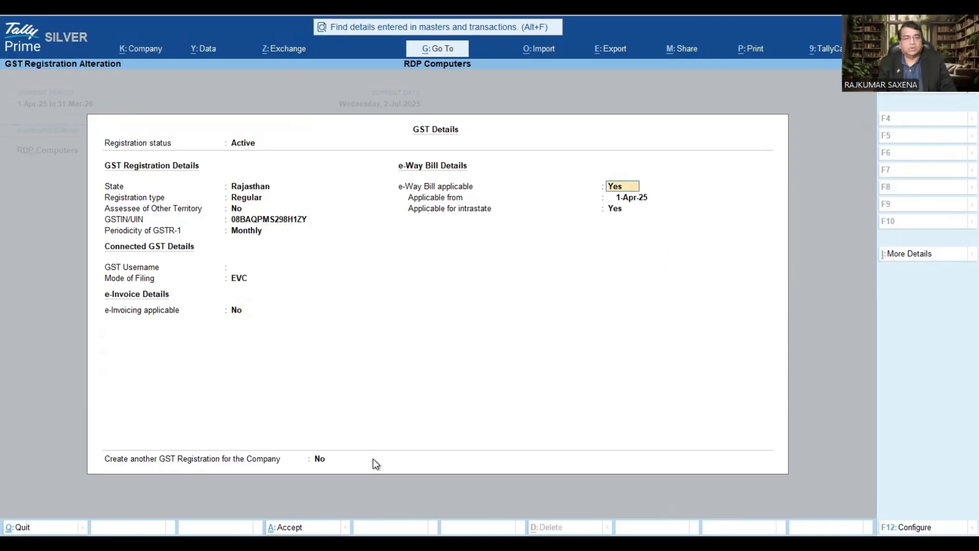
{"action": "key", "text": "Return"}
{"action": "key", "text": "Return"}
{"action": "key", "text": "Return"}
{"action": "key", "text": "Return"}
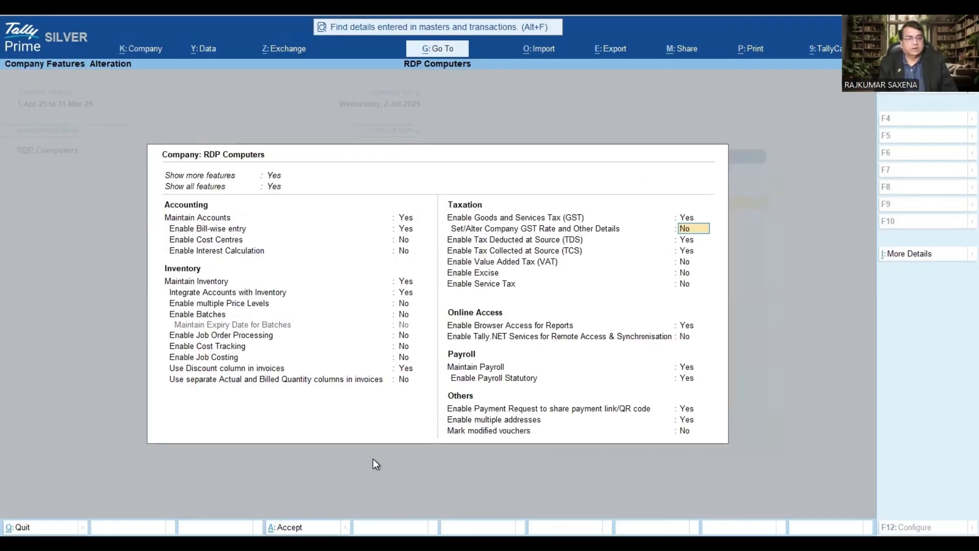
Open the company's TDS deductor details, leave the TAN blank and set the deductor type to Individual/HUF.
{"action": "key", "text": "Return"}
{"action": "key", "text": "Return"}
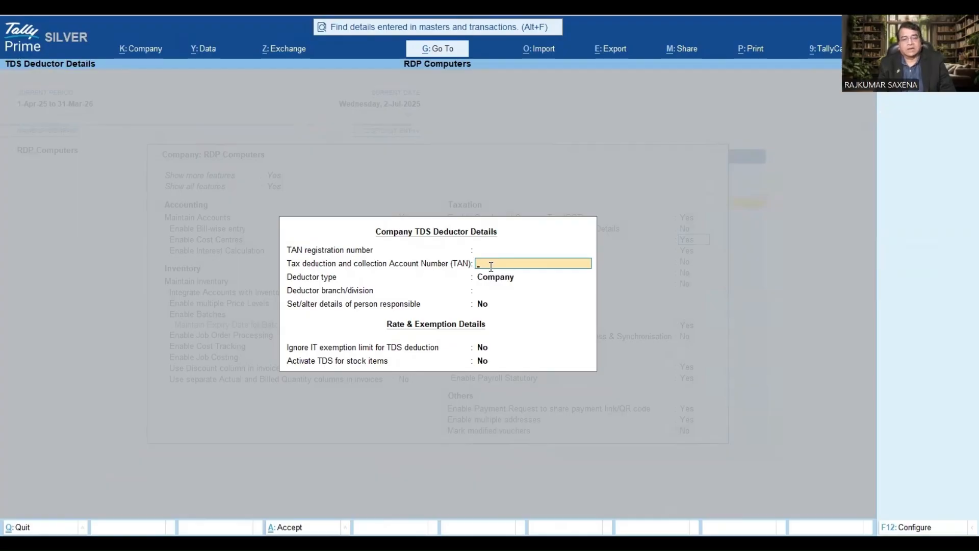
{"action": "key", "text": "Return"}
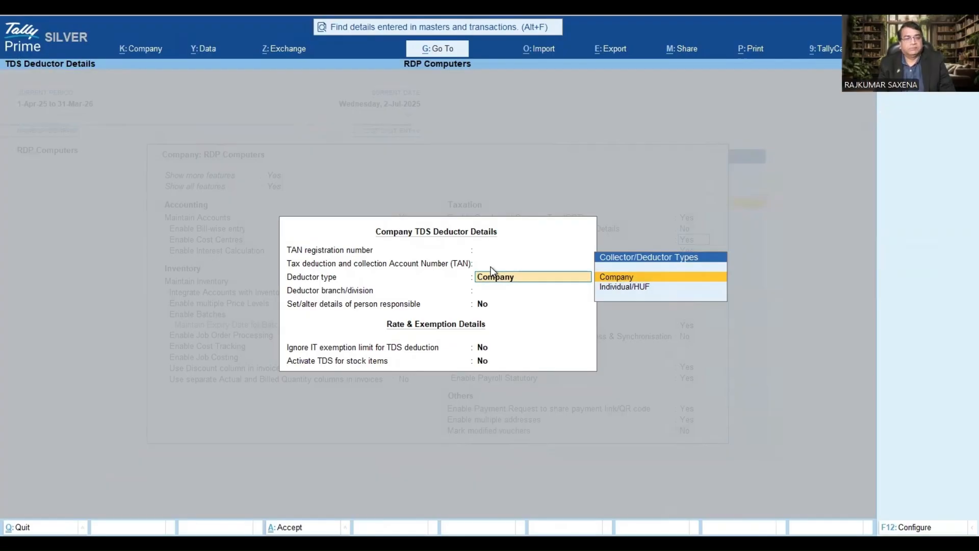
{"action": "key", "text": "Down"}
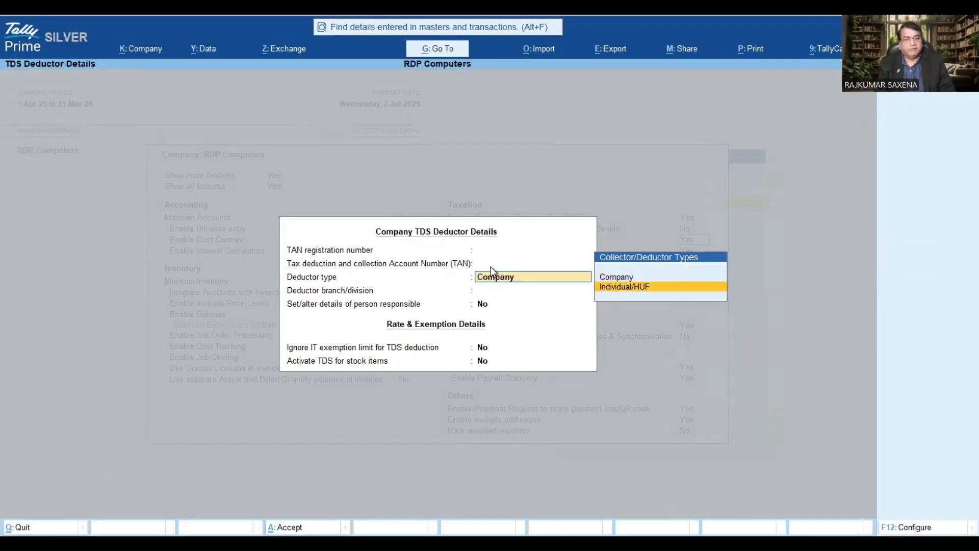
{"action": "key", "text": "Return"}
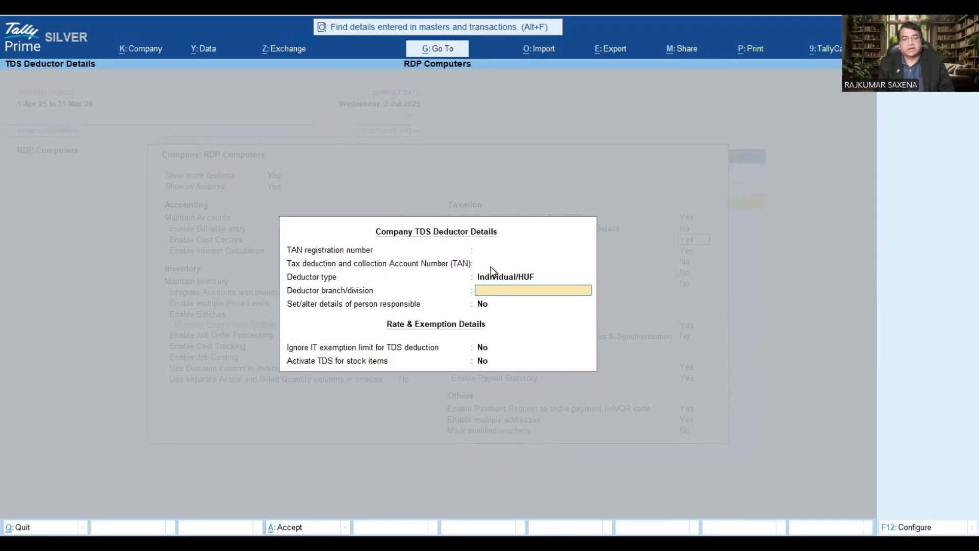
Accept the TDS details with a blank branch/division and No for responsible person details, ignoring the IT exemption limit and TDS for stock items.
{"action": "key", "text": "Return"}
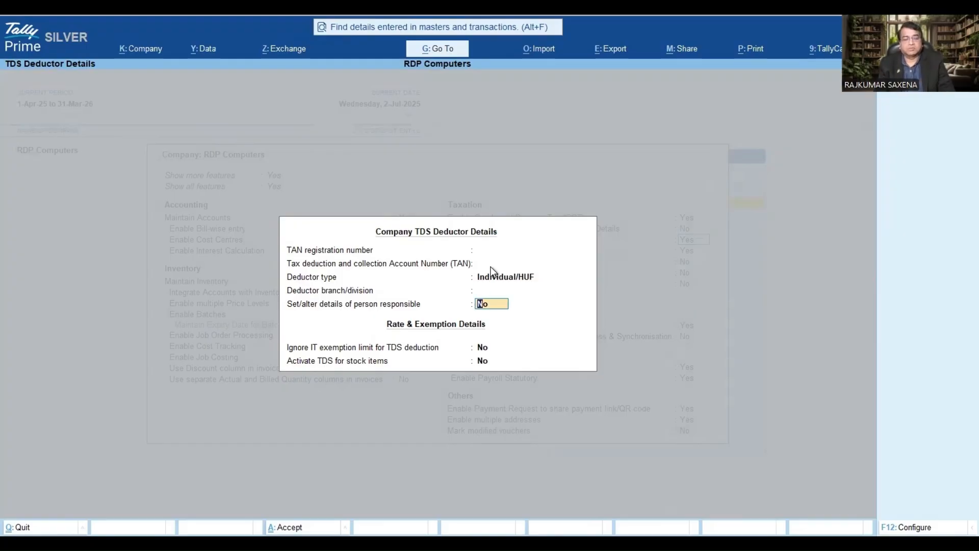
{"action": "key", "text": "Return"}
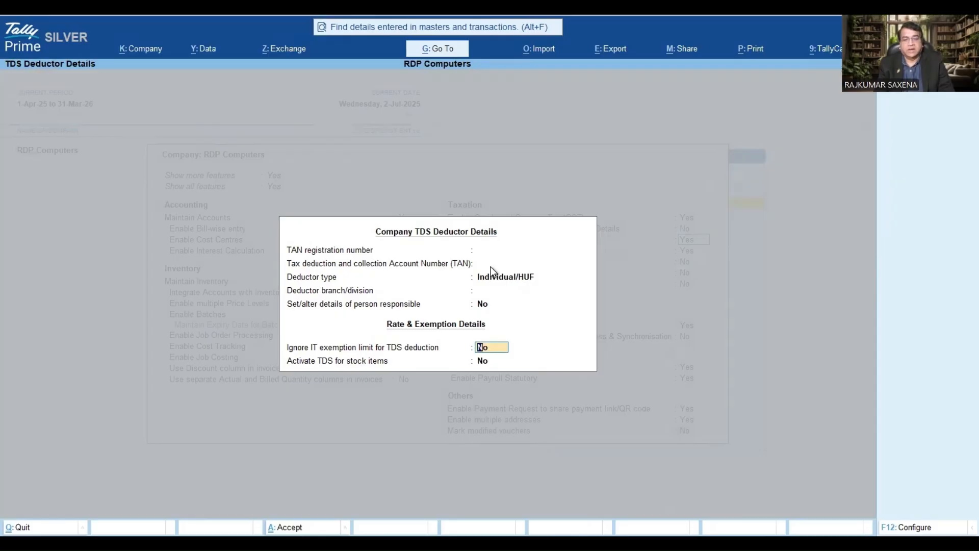
{"action": "key", "text": "Return"}
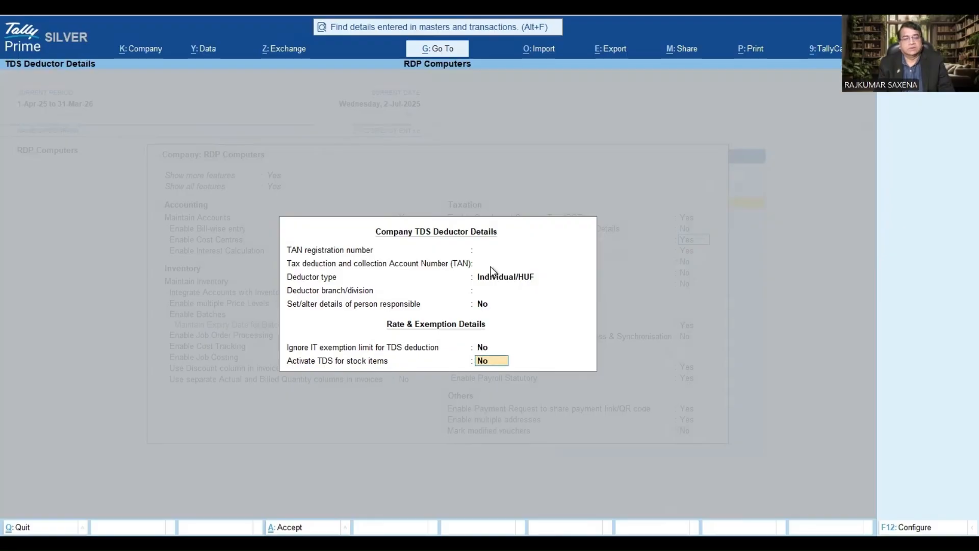
{"action": "key", "text": "Return"}
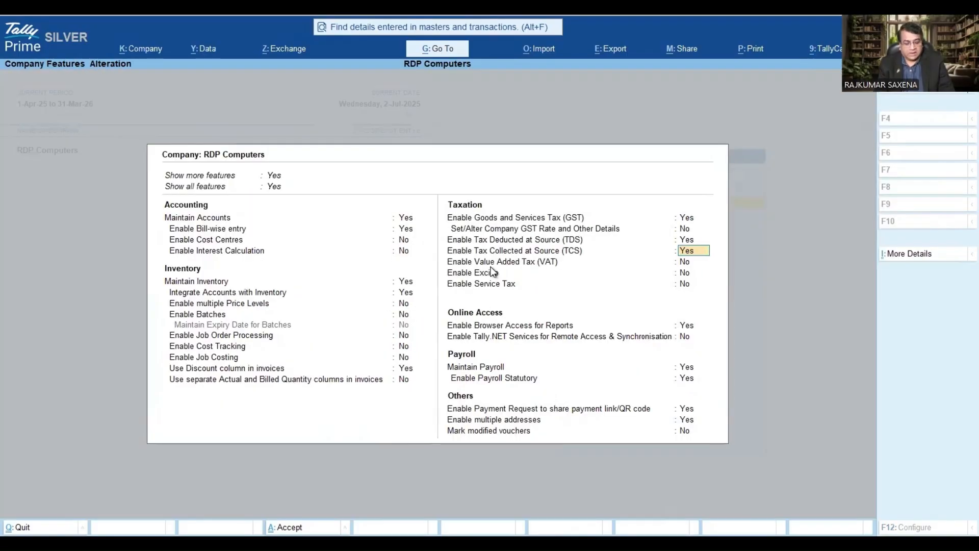
Keep TCS, browser access for reports and payroll enabled with VAT, Excise and Service Tax off, and open the payroll statutory details.
{"action": "key", "text": "Return"}
{"action": "key", "text": "Return"}
{"action": "key", "text": "Return"}
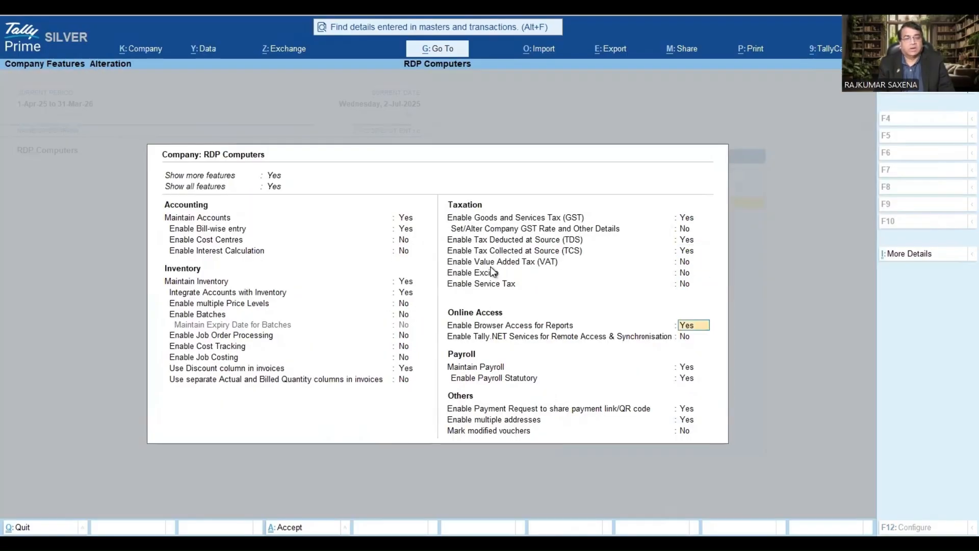
{"action": "key", "text": "Return"}
{"action": "key", "text": "Return"}
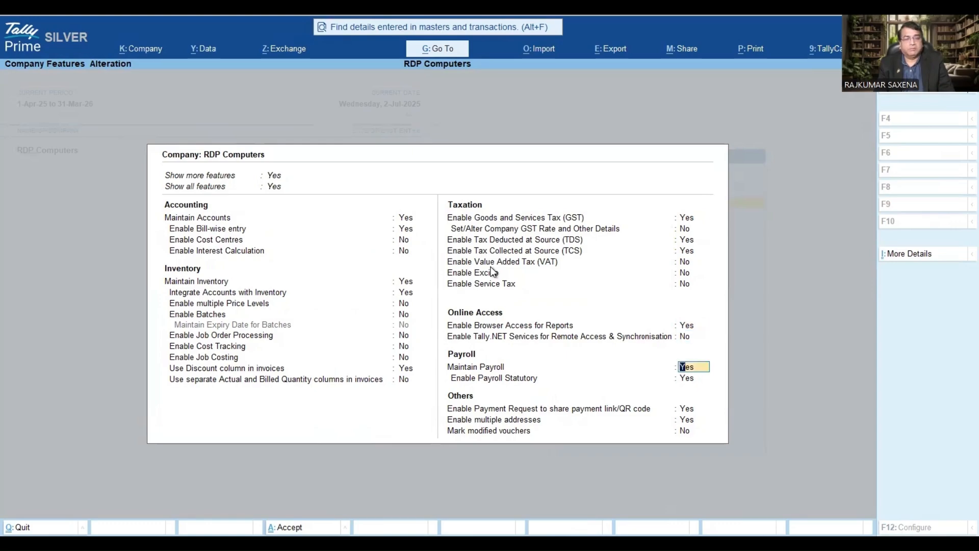
{"action": "key", "text": "Return"}
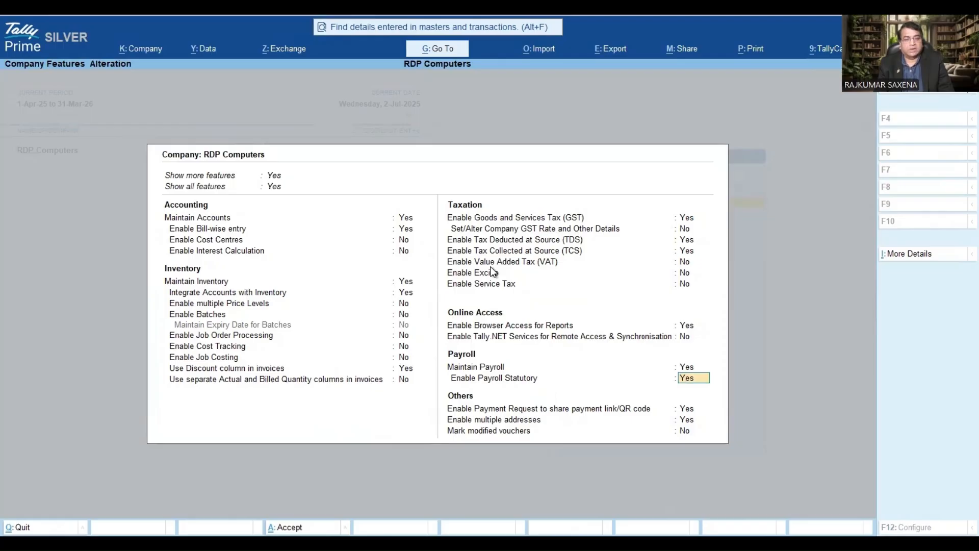
{"action": "key", "text": "Return"}
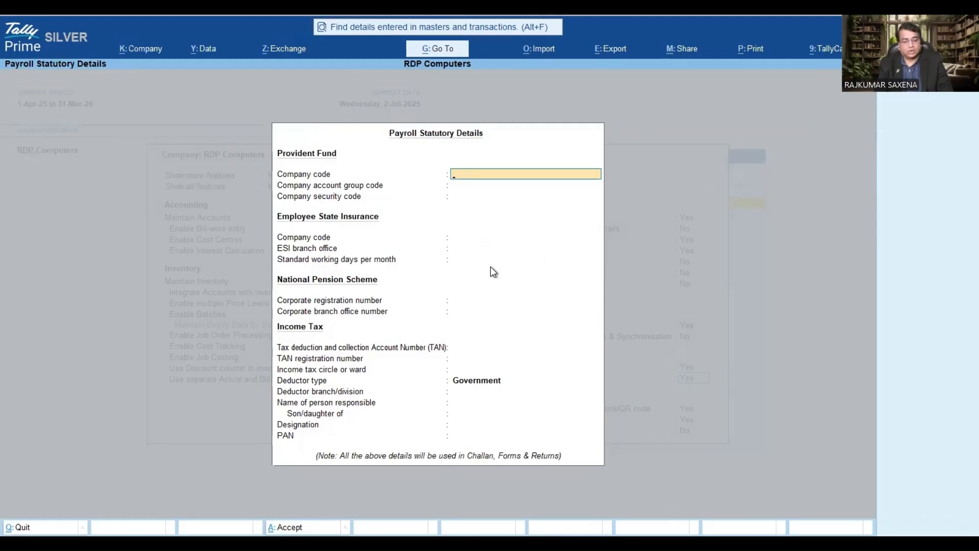
Leave the Provident Fund, Employee State Insurance and National Pension Scheme fields blank in the payroll statutory details.
{"action": "key", "text": "Return"}
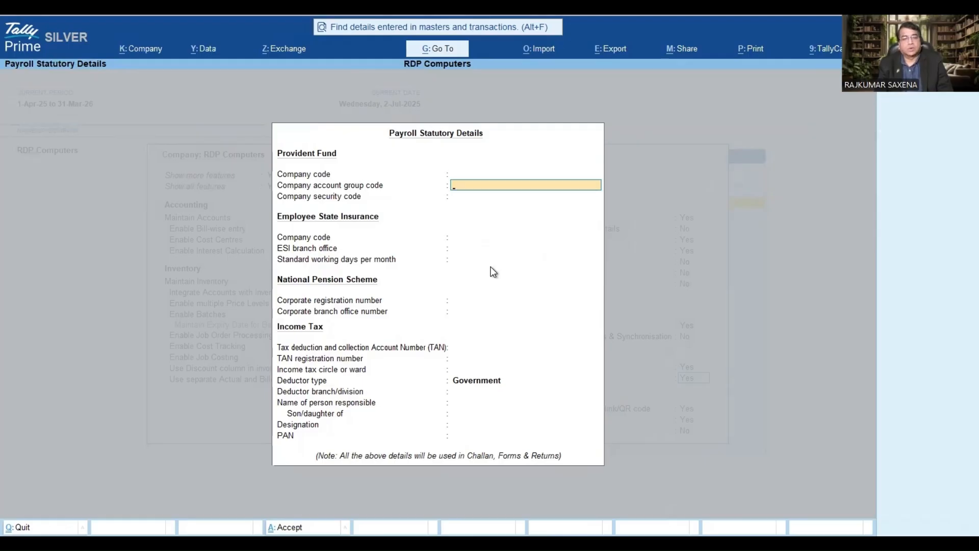
{"action": "key", "text": "Return"}
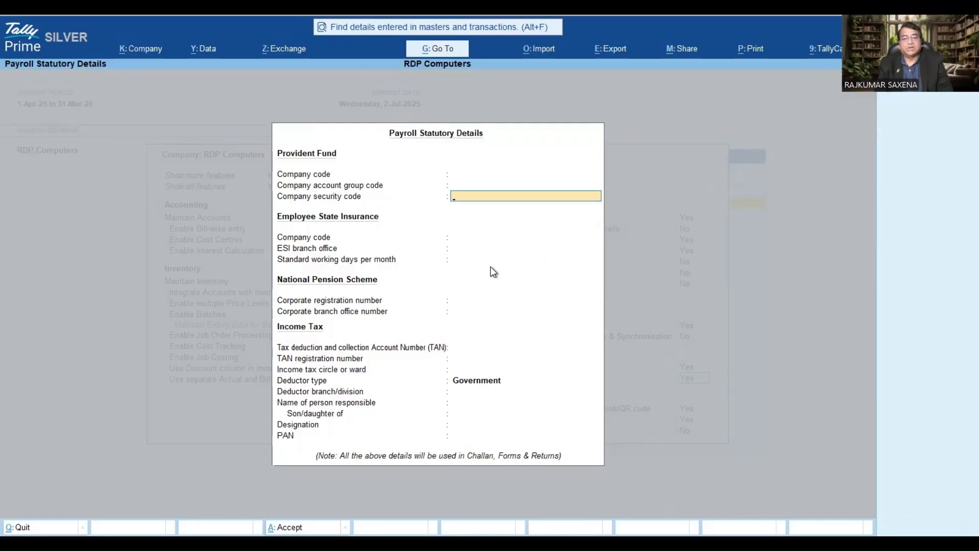
{"action": "key", "text": "Return"}
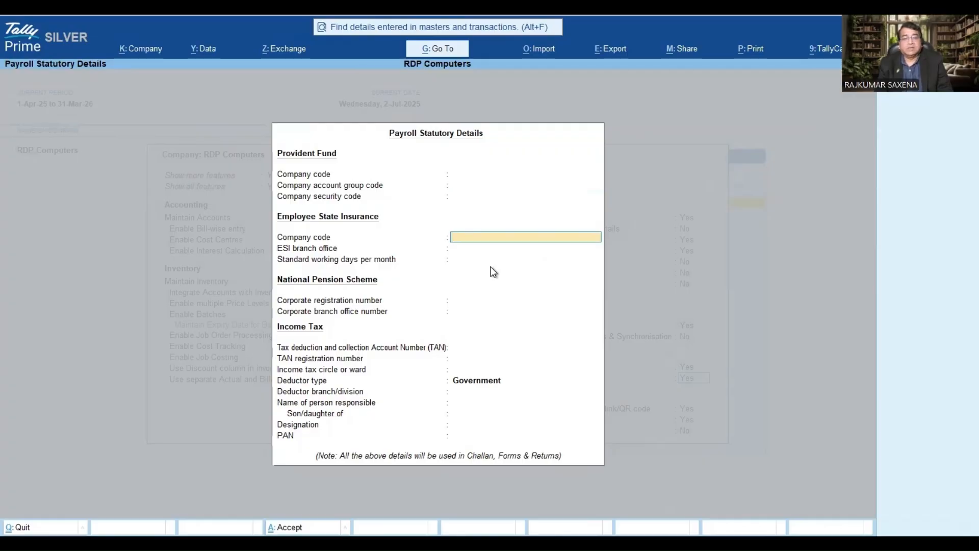
{"action": "key", "text": "Return"}
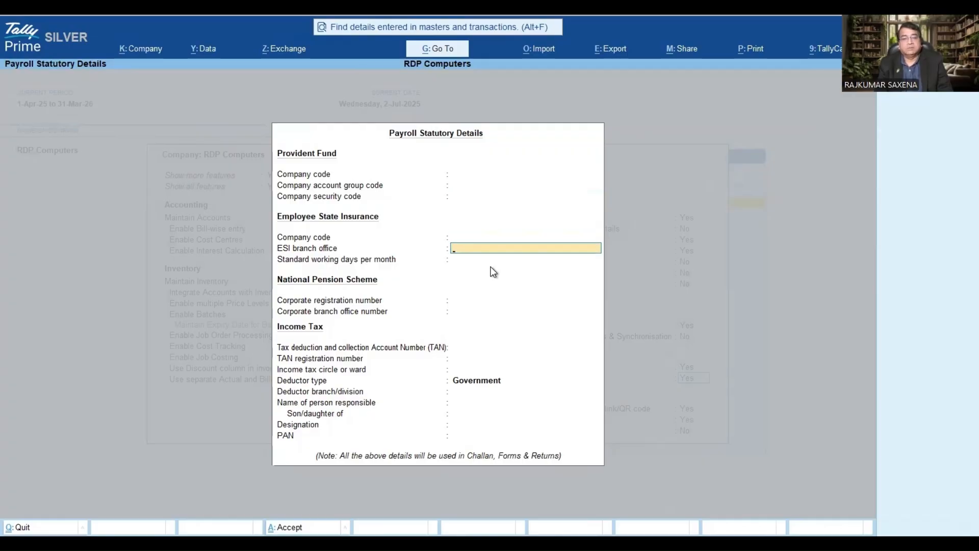
{"action": "key", "text": "Return"}
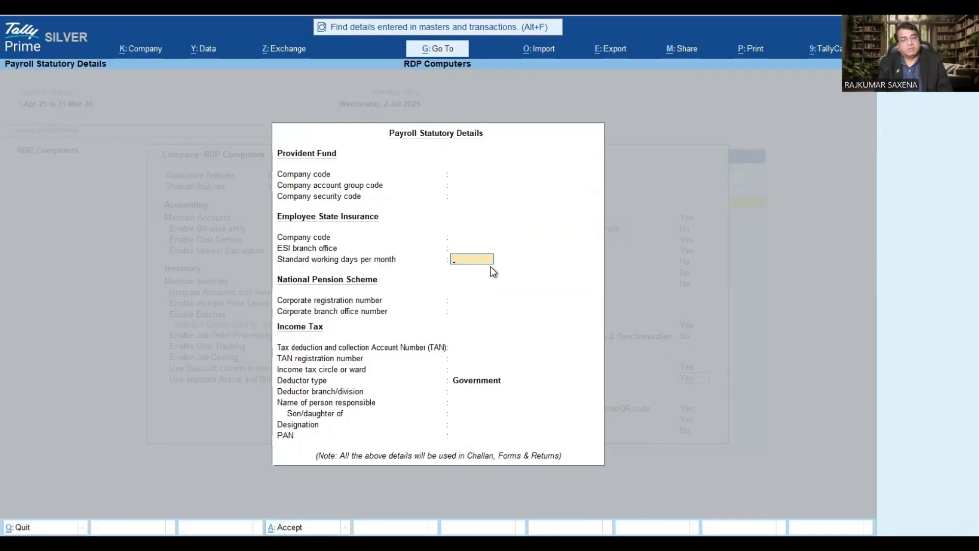
{"action": "key", "text": "Return"}
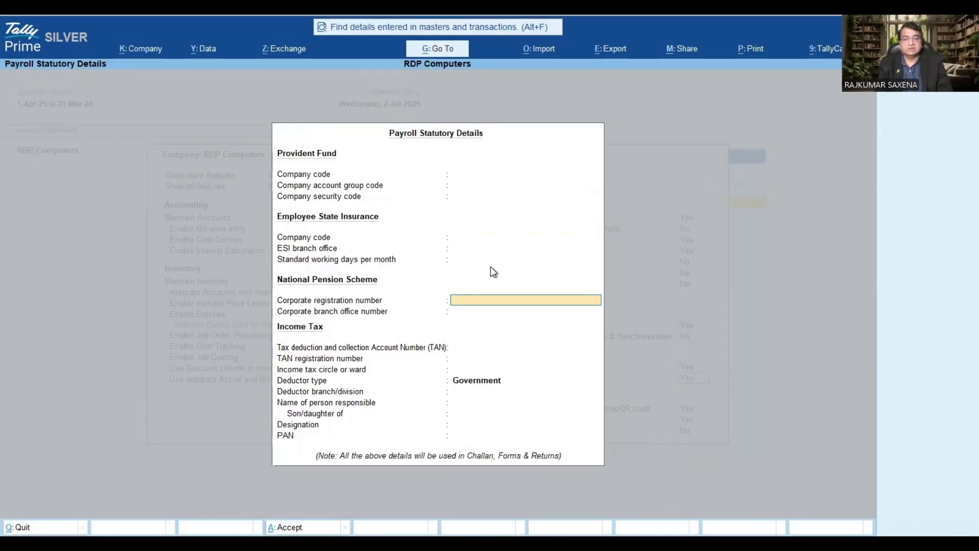
{"action": "key", "text": "Return"}
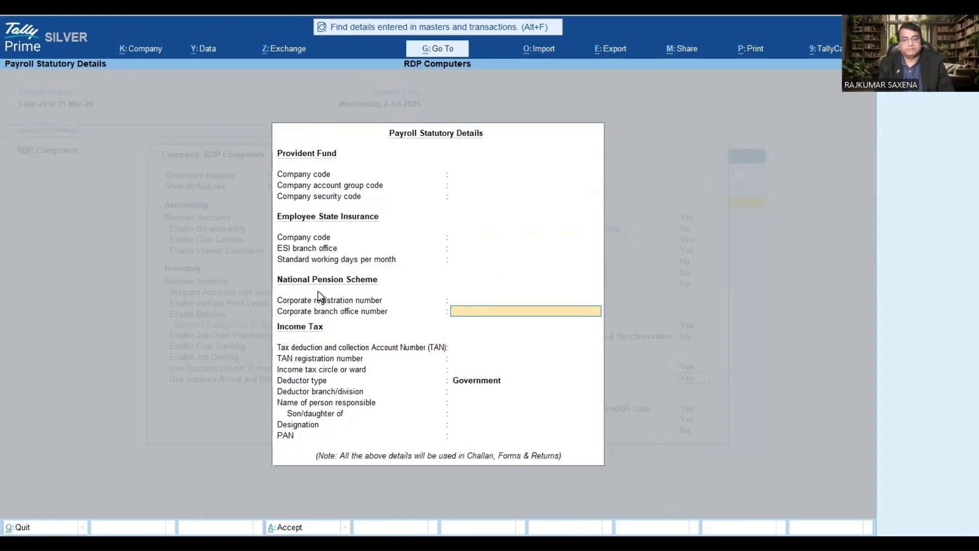
{"action": "key", "text": "Return"}
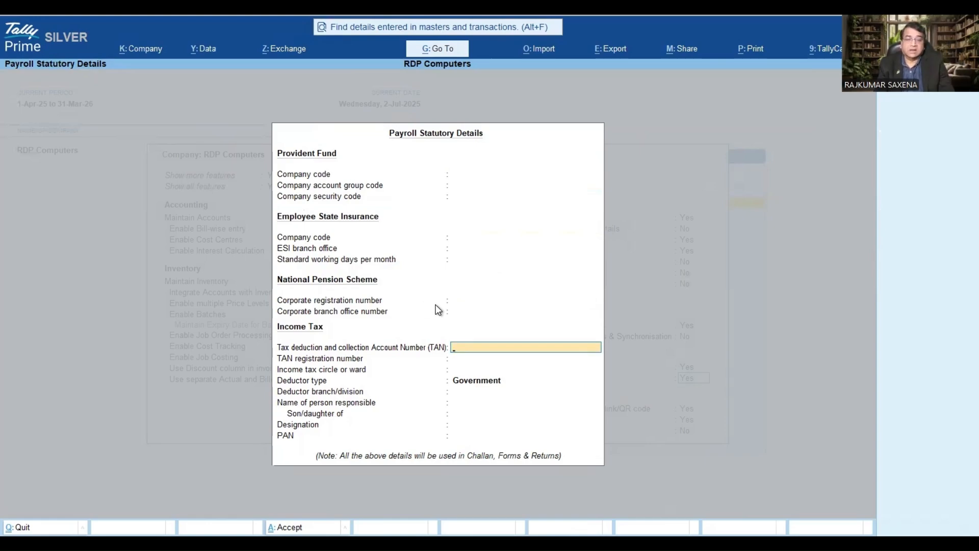
Set the income tax deductor type to Others, leaving the TAN, TAN registration number and income tax circle blank.
{"action": "key", "text": "Return"}
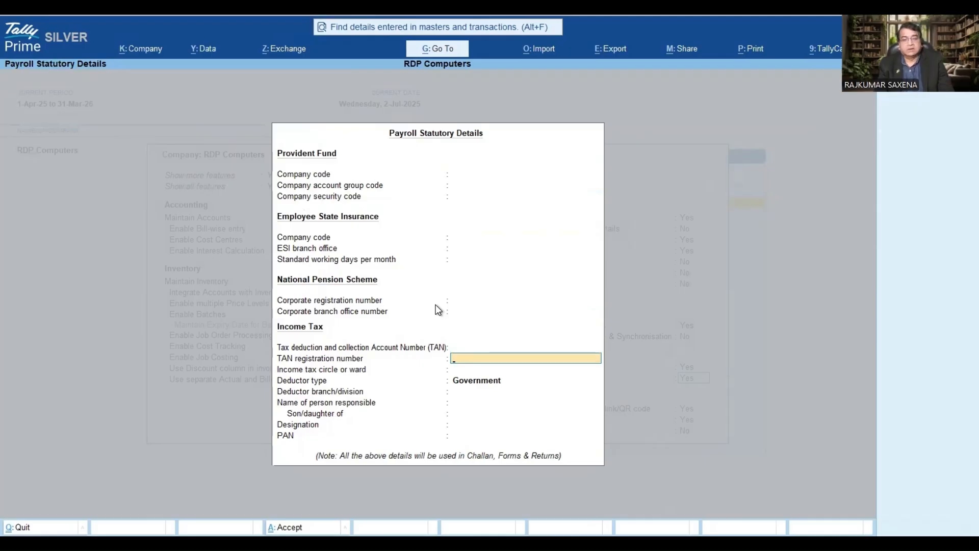
{"action": "key", "text": "Return"}
{"action": "key", "text": "Return"}
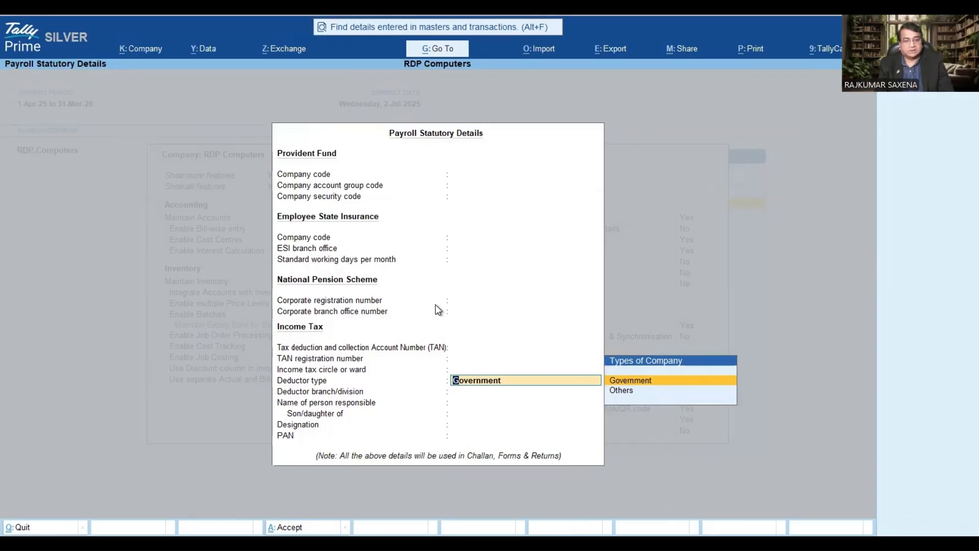
{"action": "key", "text": "Down"}
{"action": "key", "text": "Return"}
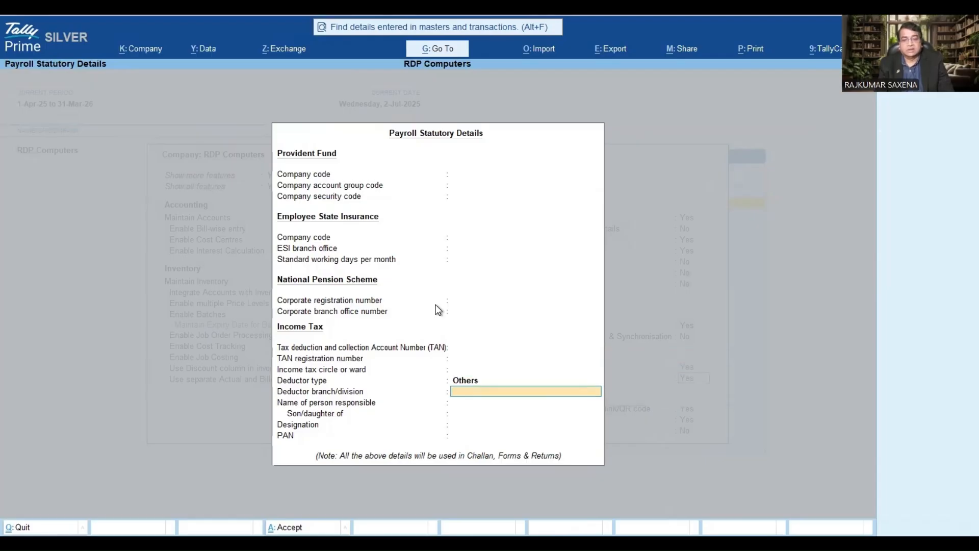
Accept the payroll statutory details with the deductor branch, responsible person, designation and PAN left blank.
{"action": "key", "text": "Return"}
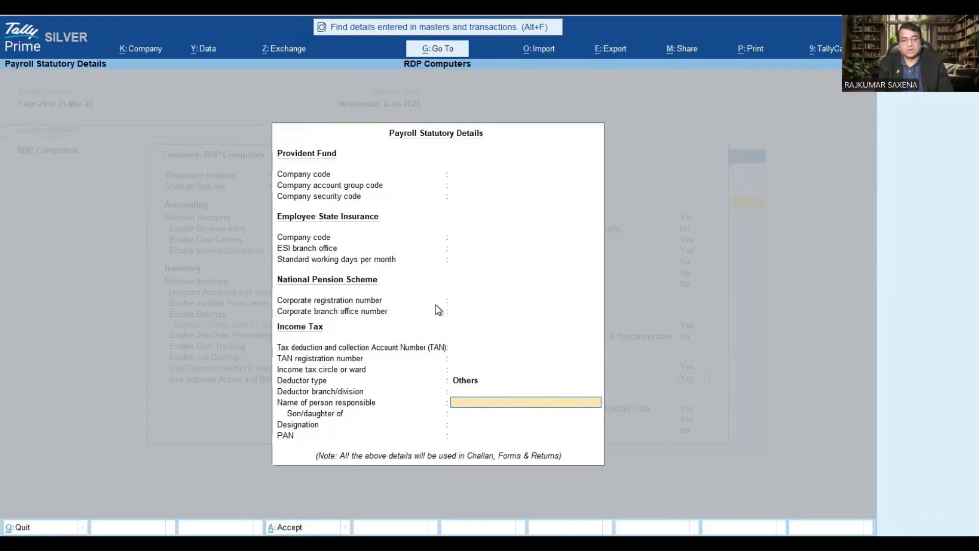
{"action": "key", "text": "Return"}
{"action": "key", "text": "Return"}
{"action": "key", "text": "Return"}
{"action": "key", "text": "Return"}
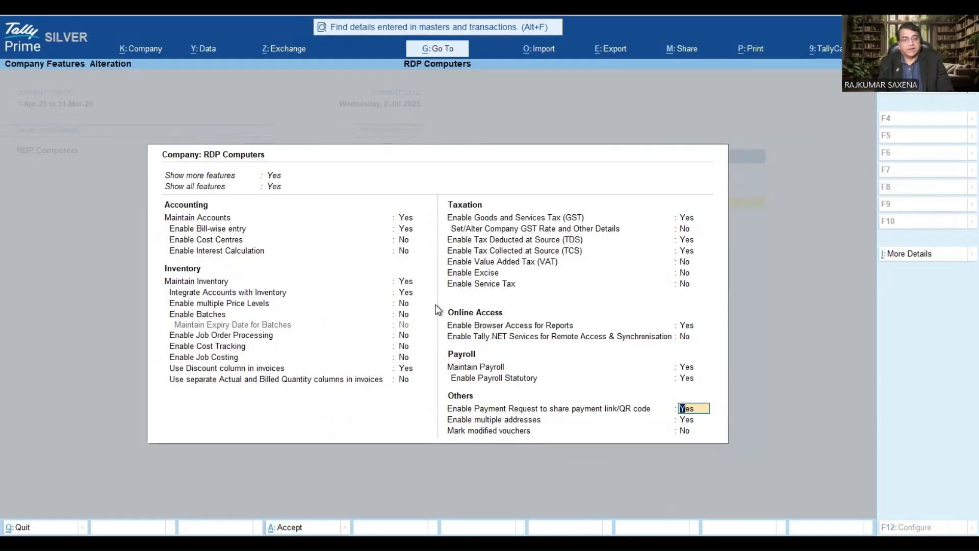
Save the company features with payment requests and multiple addresses set to Yes and marking of modified vouchers set to No.
{"action": "key", "text": "Return"}
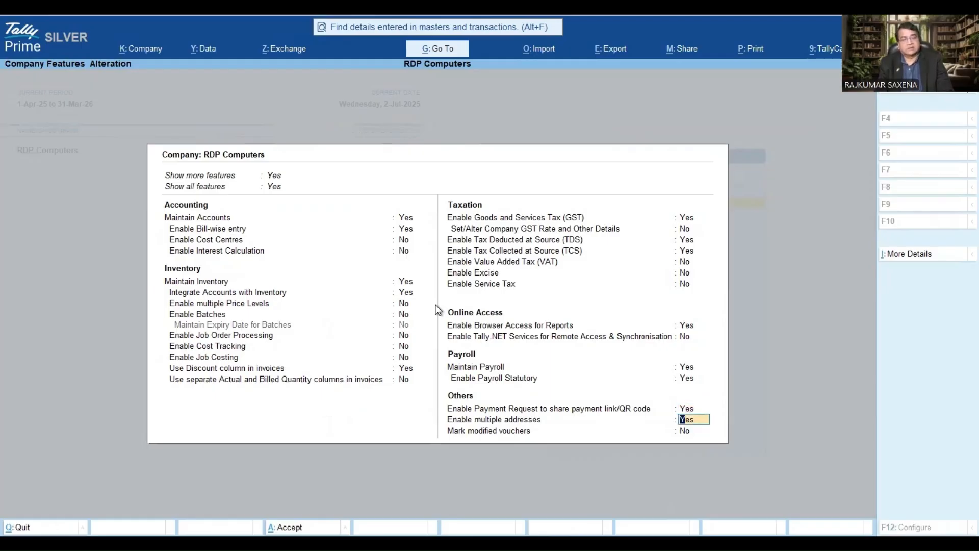
{"action": "key", "text": "Return"}
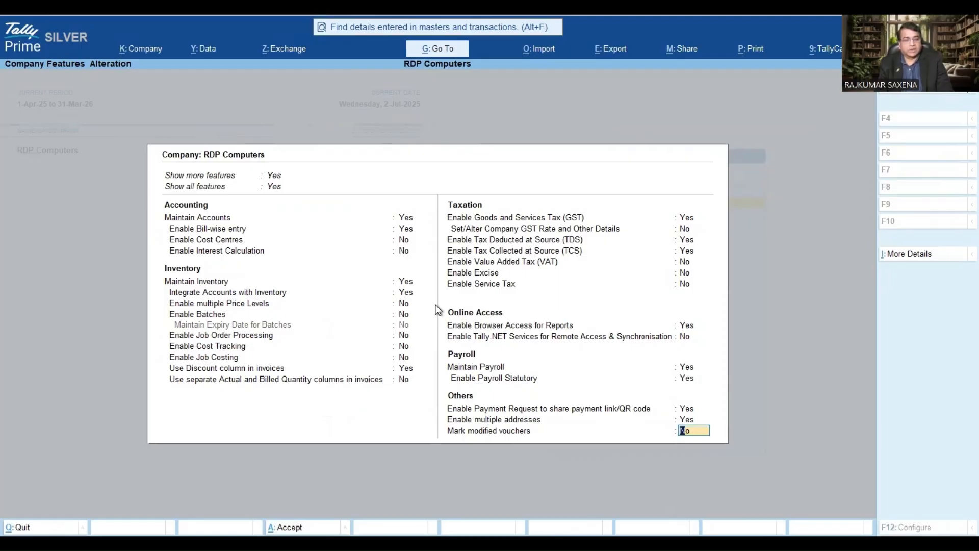
{"action": "key", "text": "Return"}
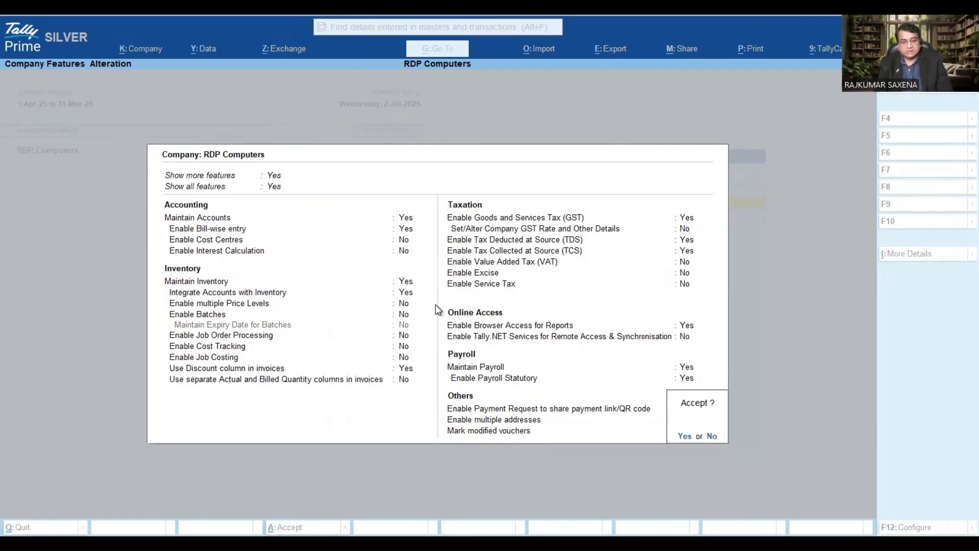
{"action": "key", "text": "Return"}
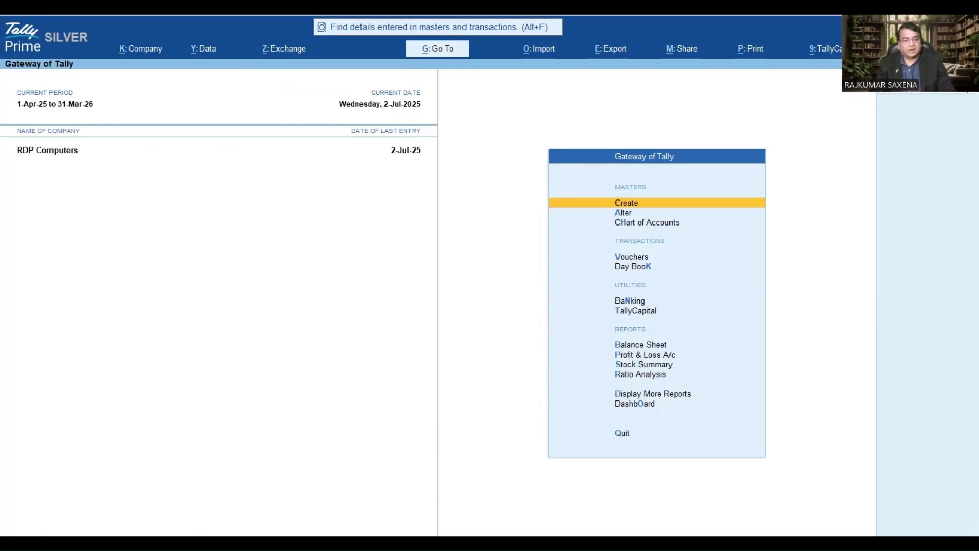
Switch from TallyPrime to another open window.
{"action": "key", "text": "alt+Tab"}
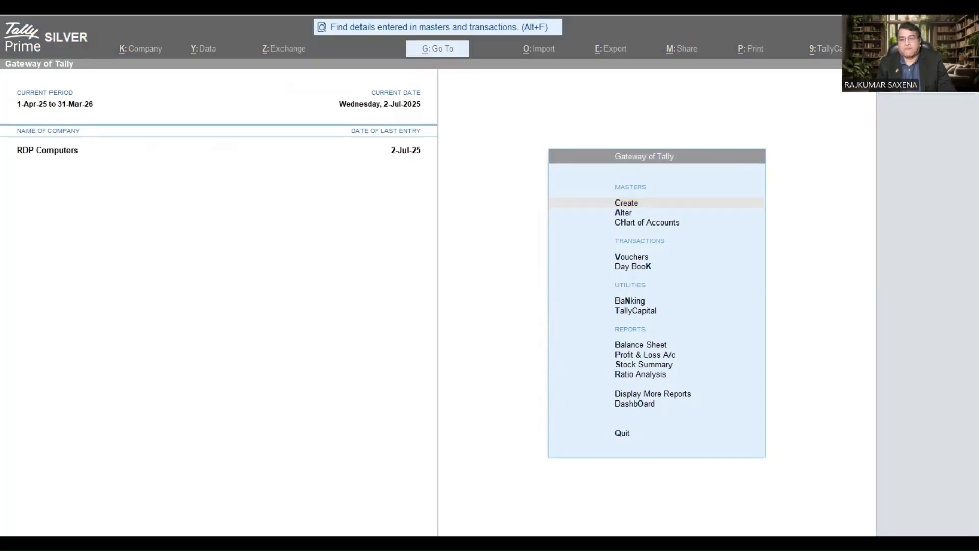